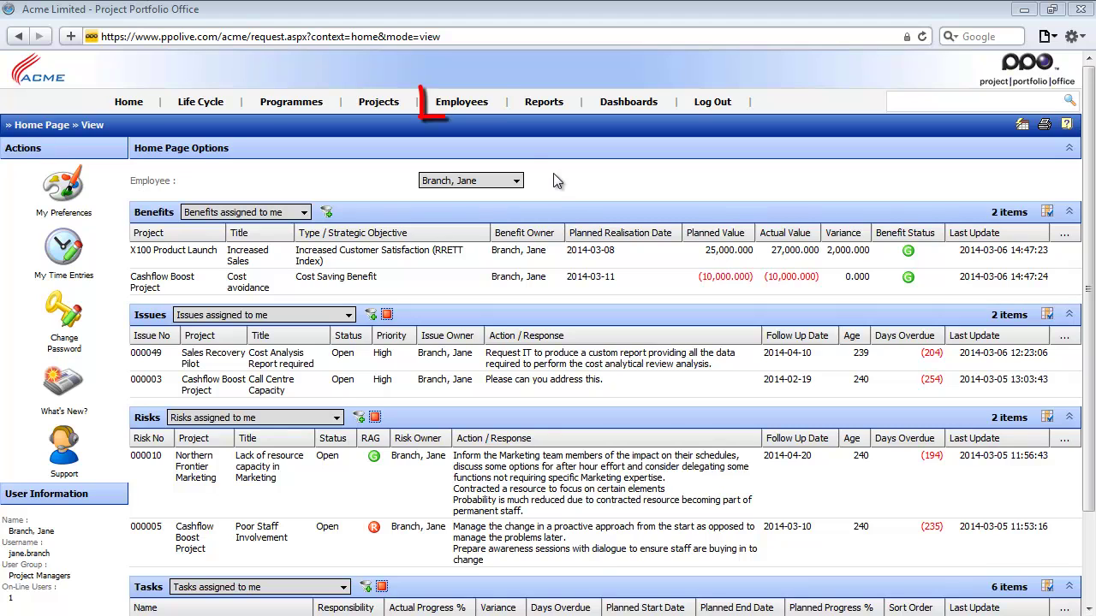
- Open a project manager's employee record and review its capacity and charge-out rates ($900.00 standard, $800.00 alternate)
left_click(465, 104)
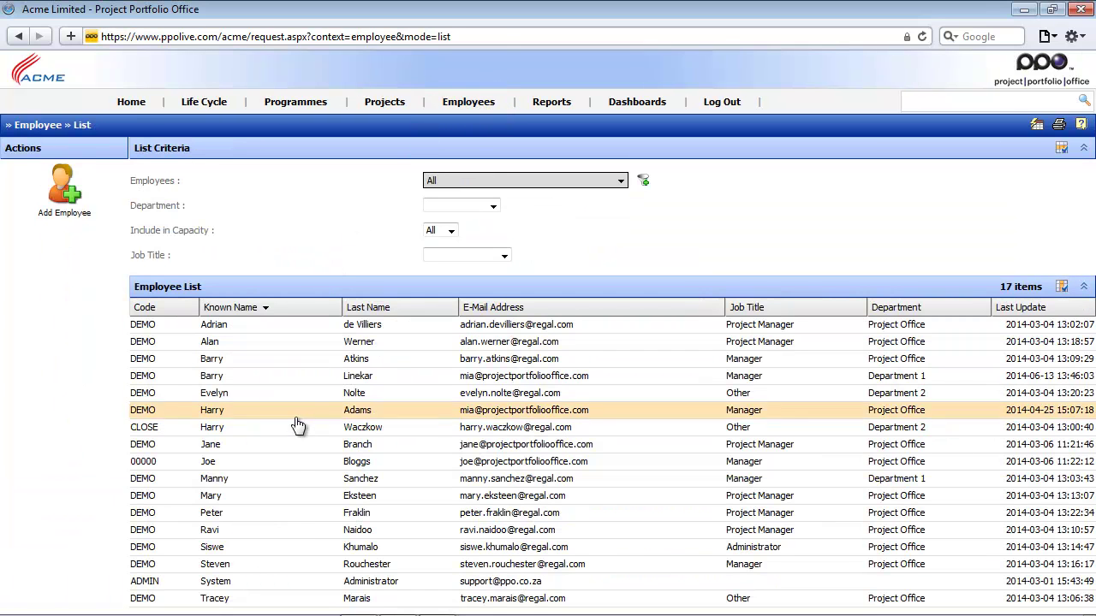
left_click(296, 456)
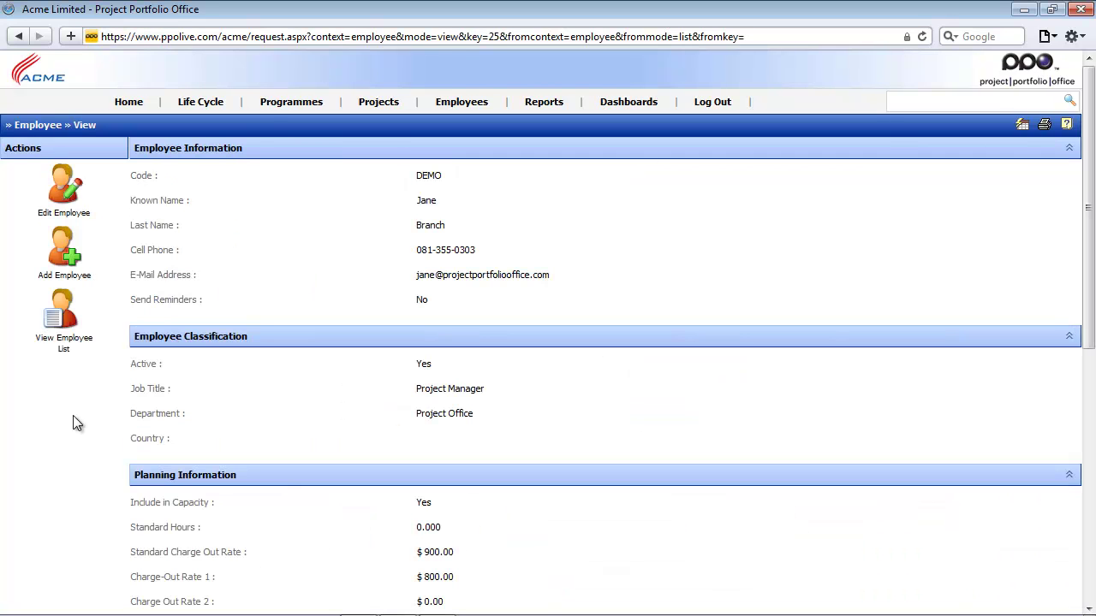
scroll(72, 415, "down", 3)
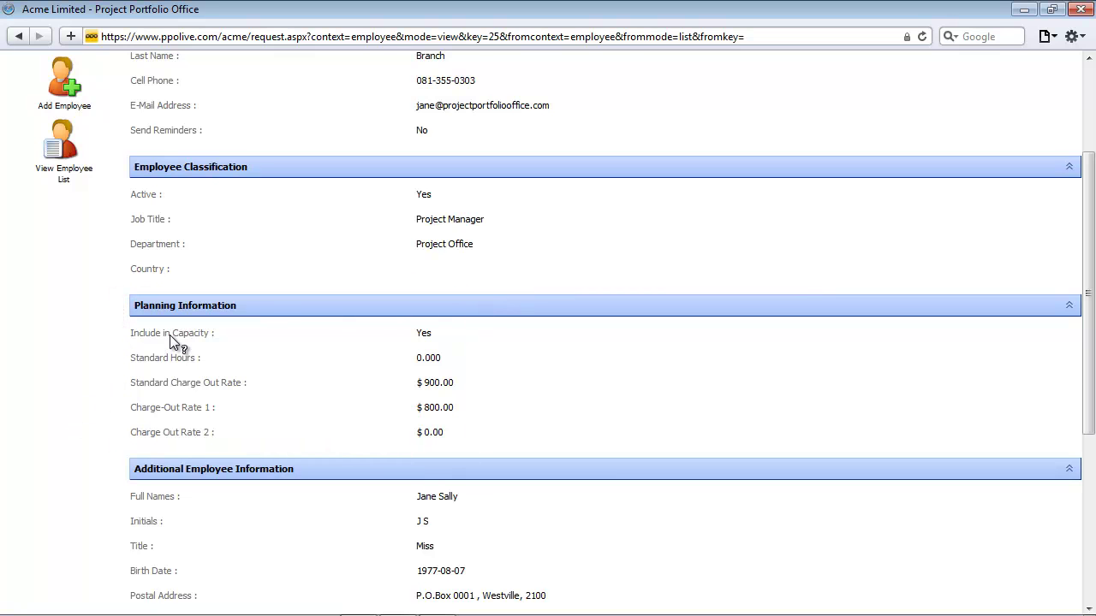
mouse_move(170, 339)
mouse_move(174, 360)
mouse_move(170, 387)
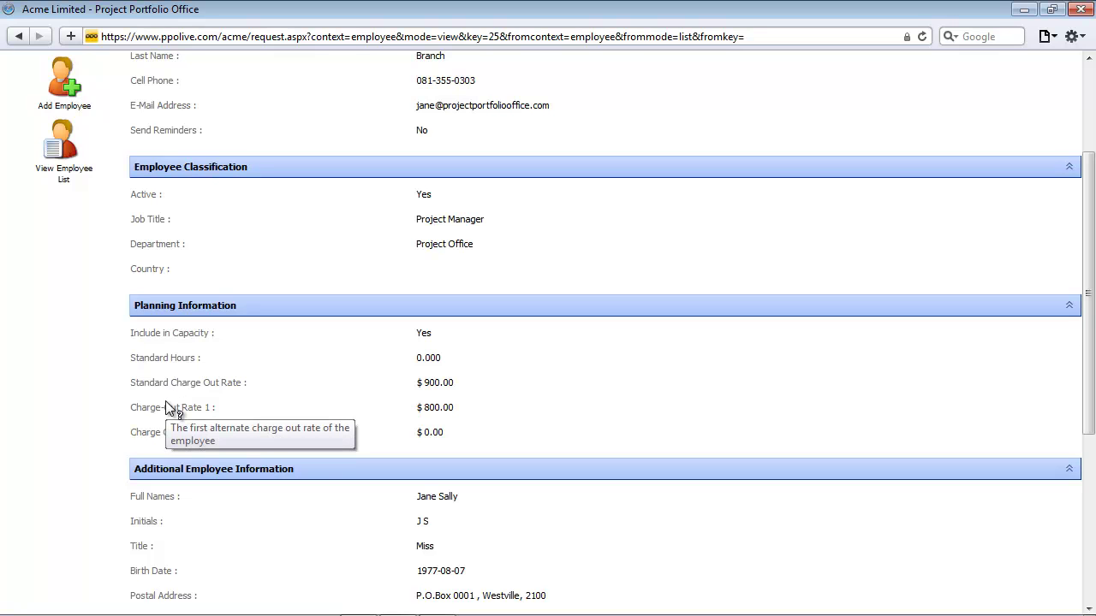
scroll(166, 401, "up", 4)
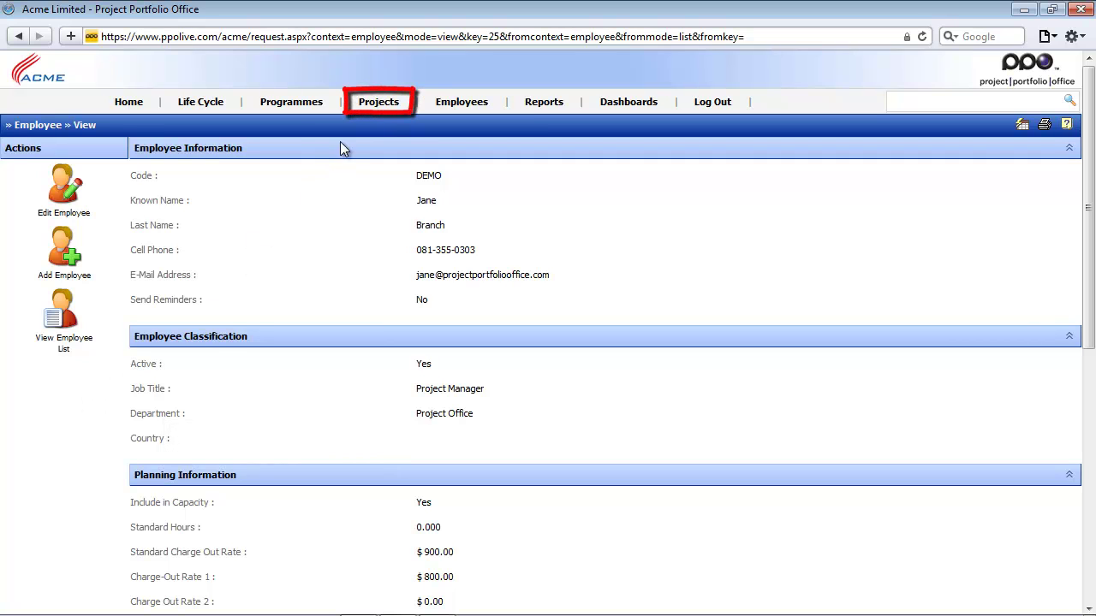
- Open the Business Architecture Blueprint project and confirm its Rate to Use is Standard Charge Out Rate
left_click(379, 103)
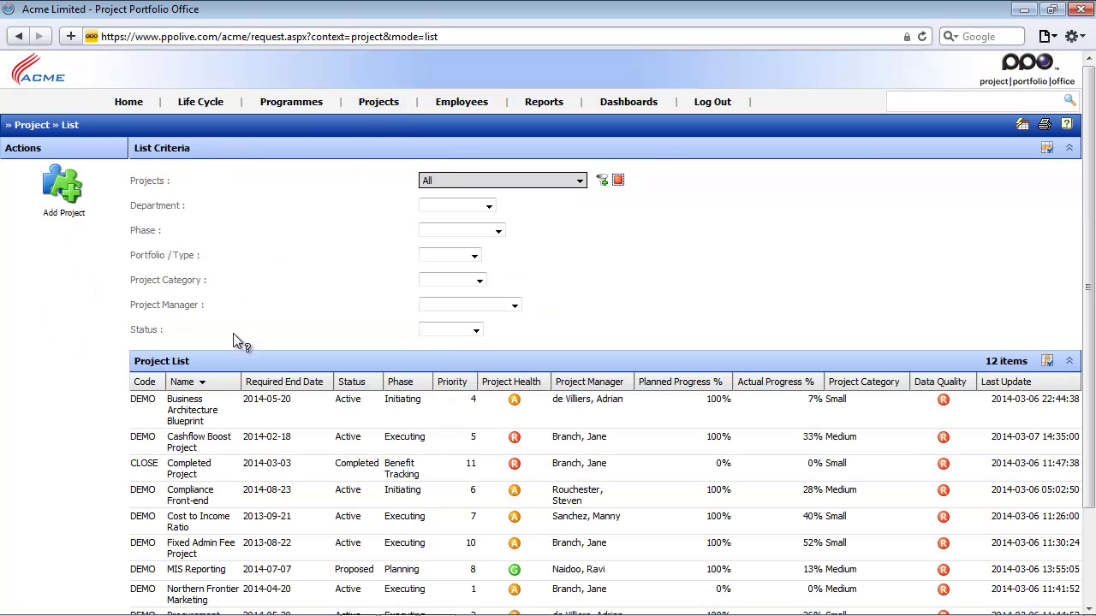
left_click(218, 415)
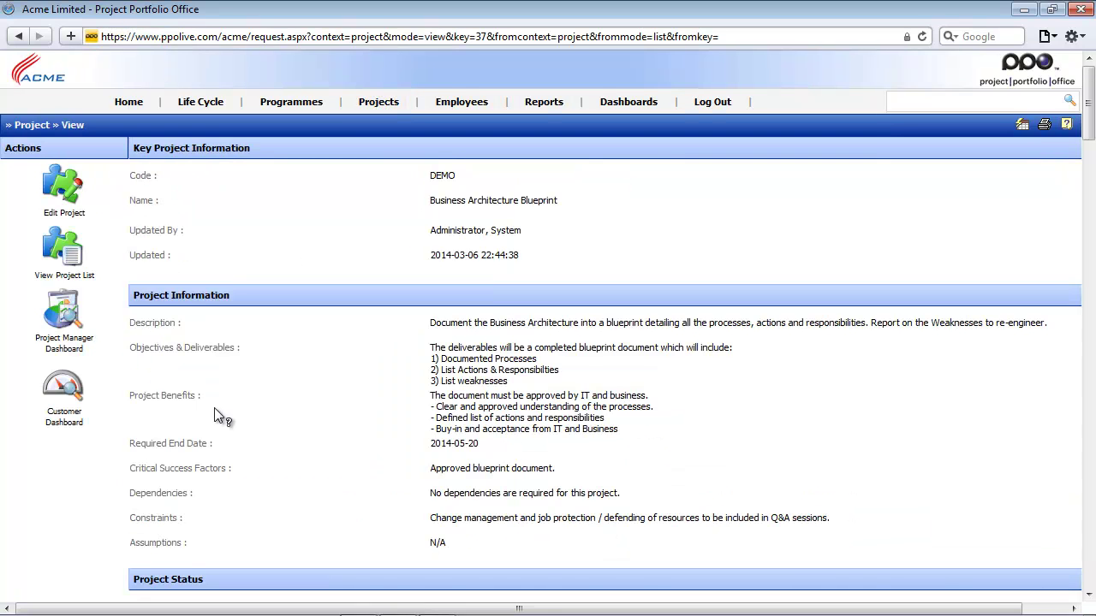
scroll(214, 410, "down", 6)
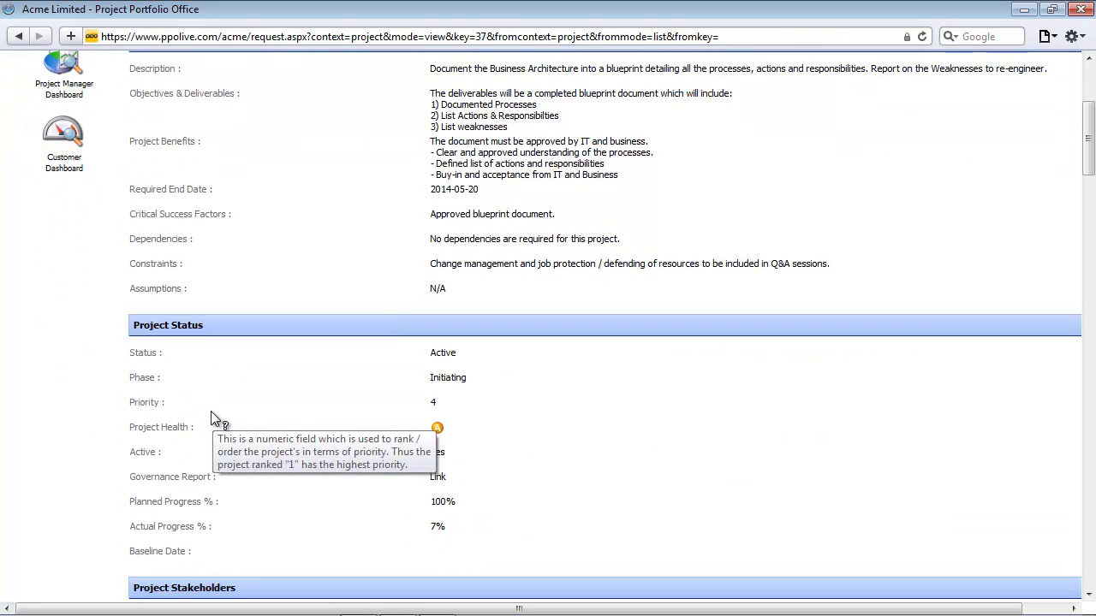
scroll(208, 412, "down", 5)
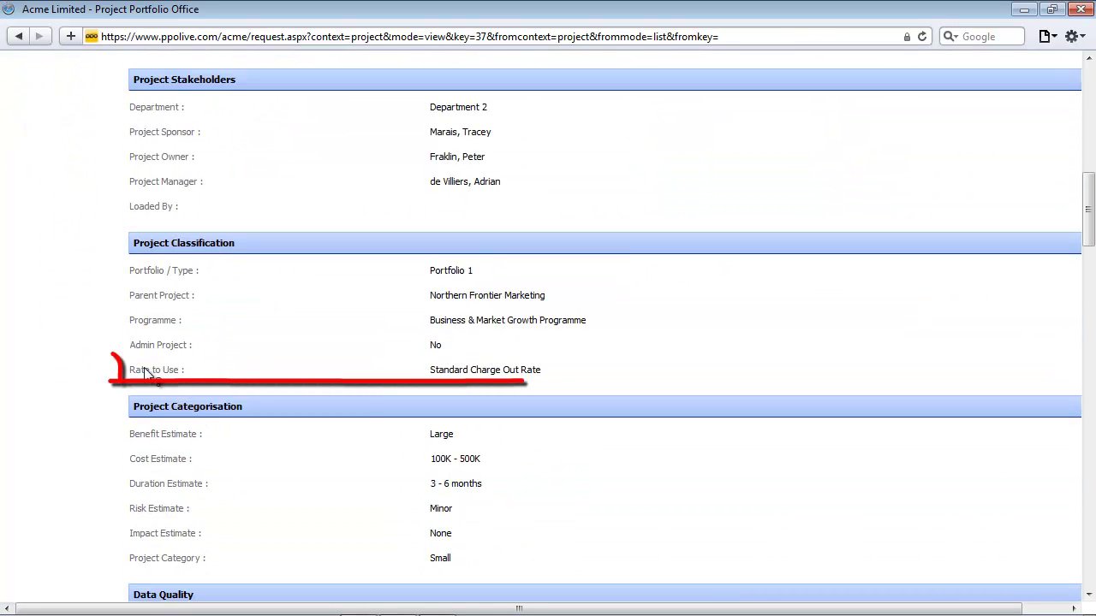
mouse_move(144, 374)
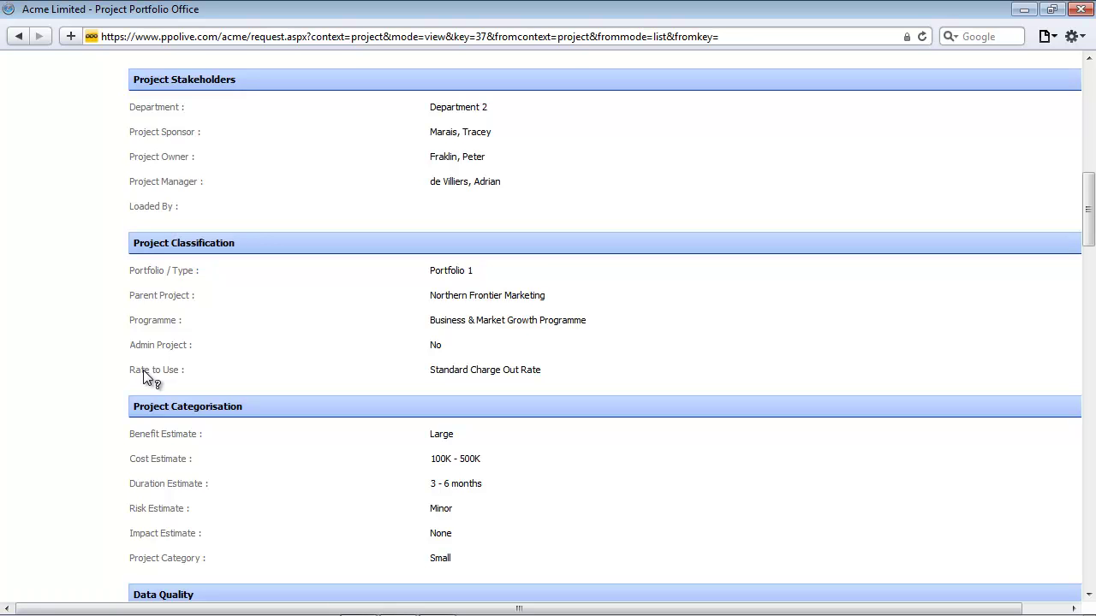
scroll(143, 370, "up", 10)
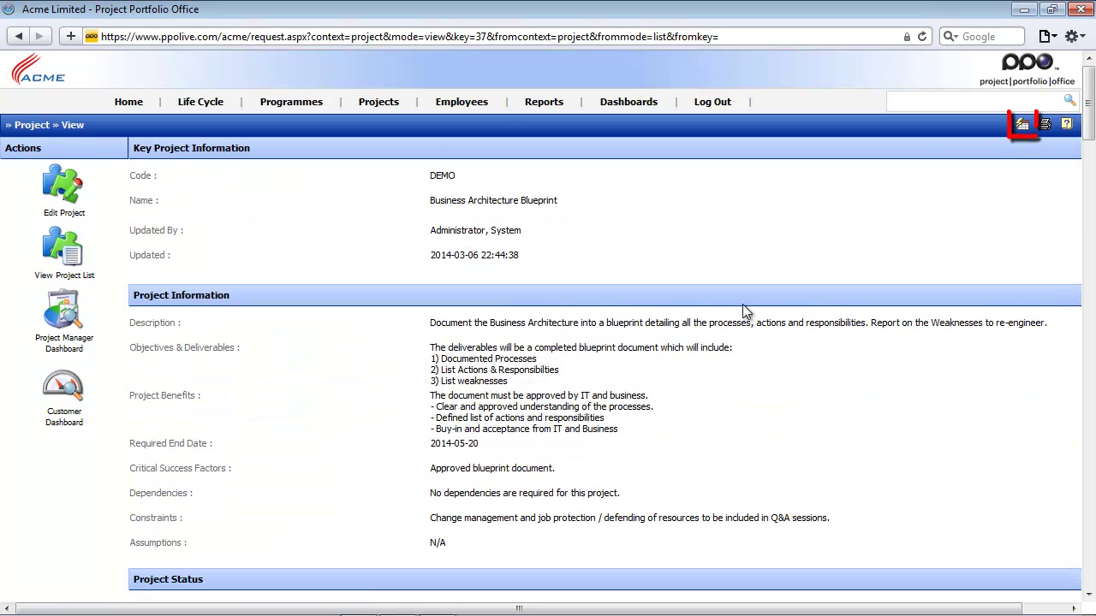
- Open the Conduct Closure Workshop task from the project's Tasks and review its 0.125-day planned duration
left_click(1019, 126)
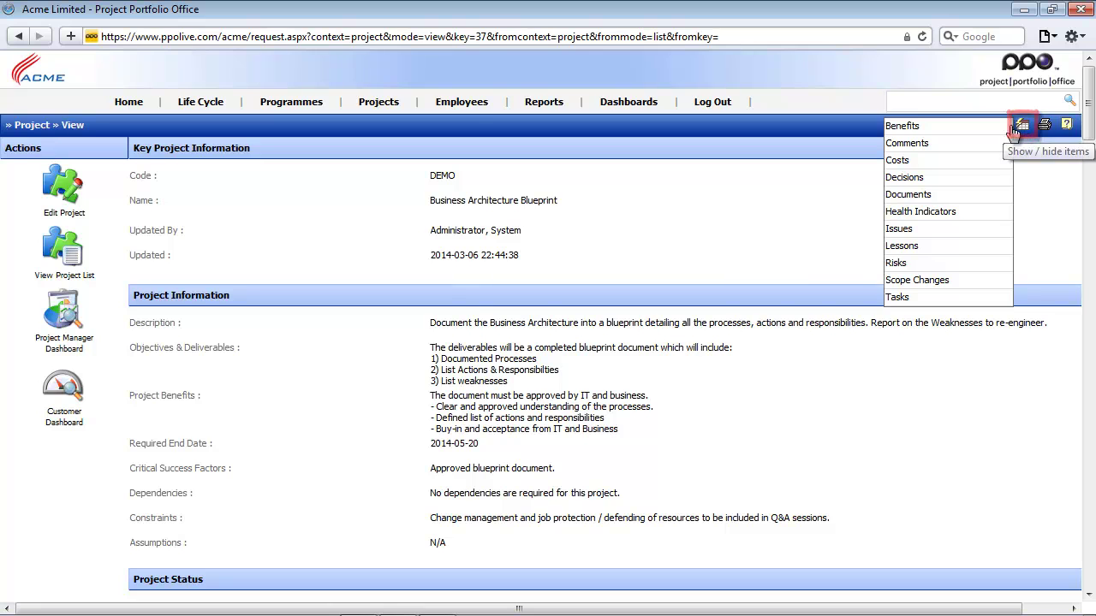
left_click(899, 298)
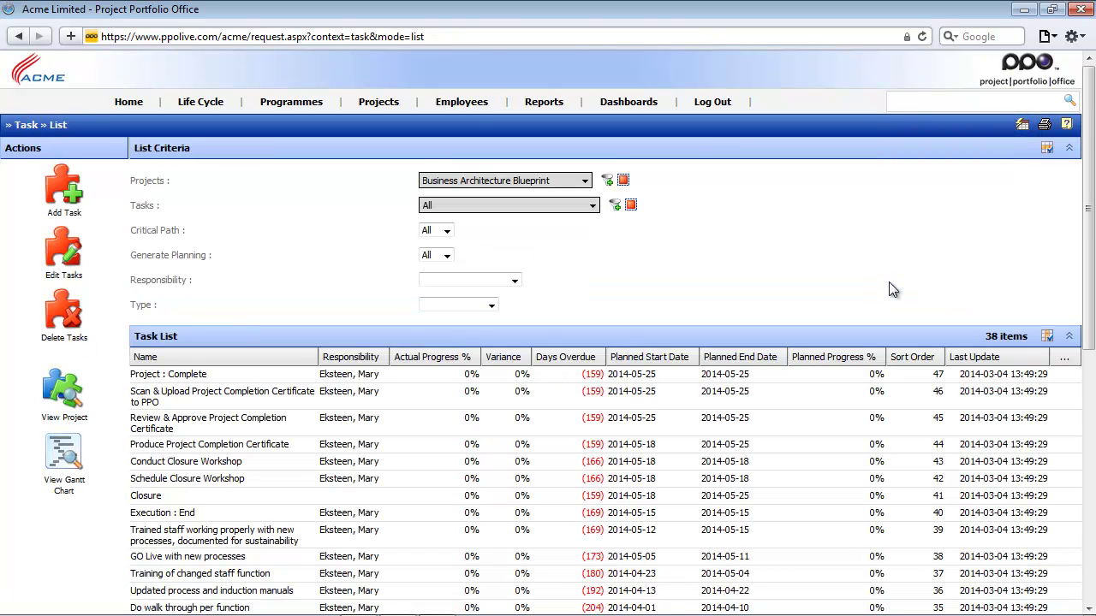
left_click(442, 469)
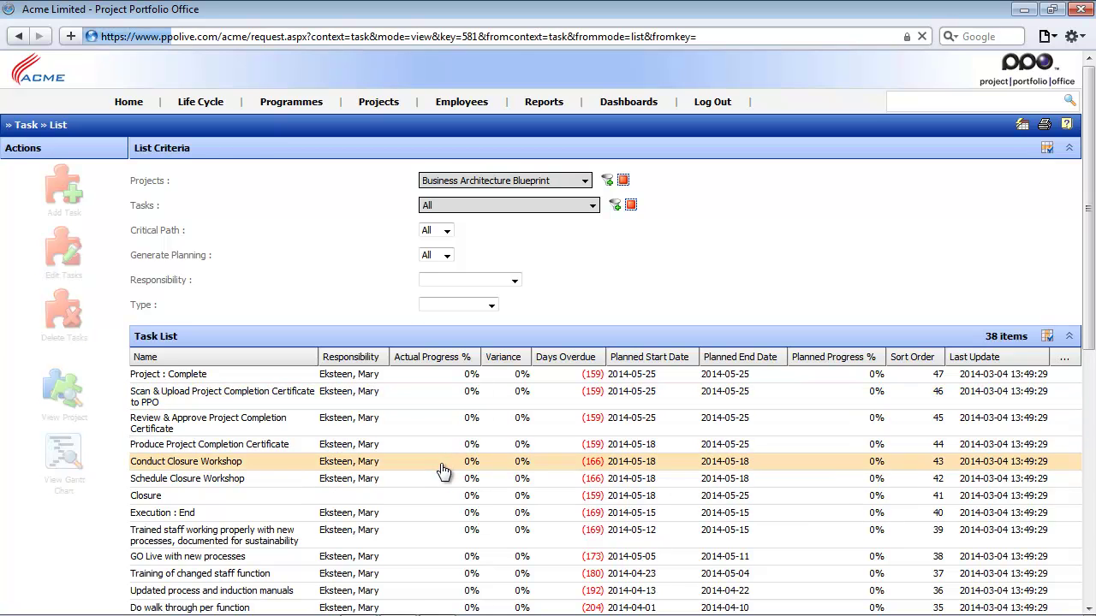
scroll(600, 366, "down", 5)
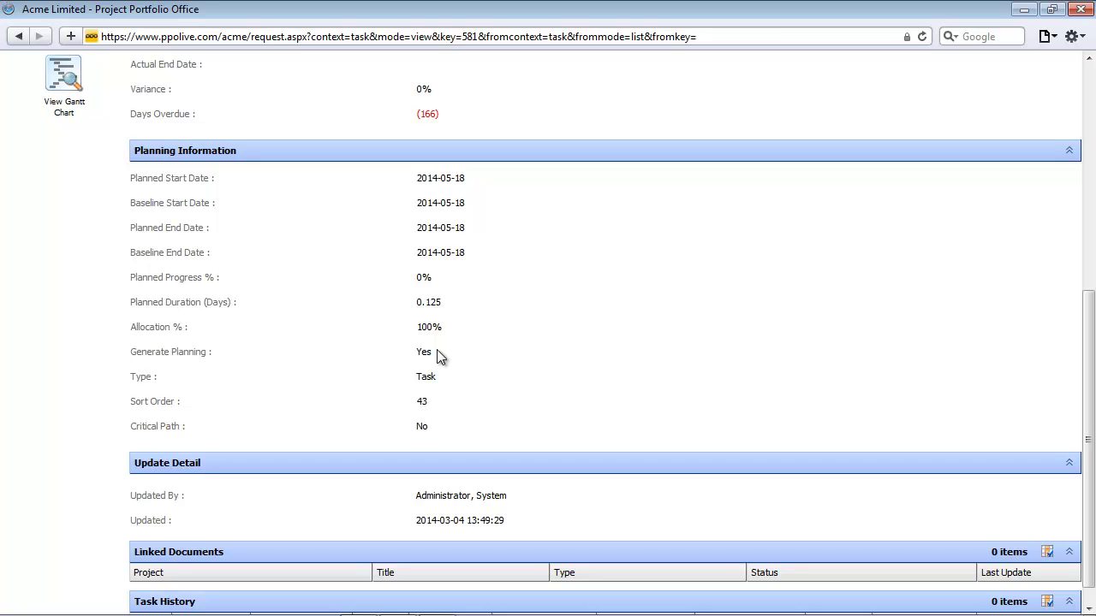
scroll(437, 355, "up", 5)
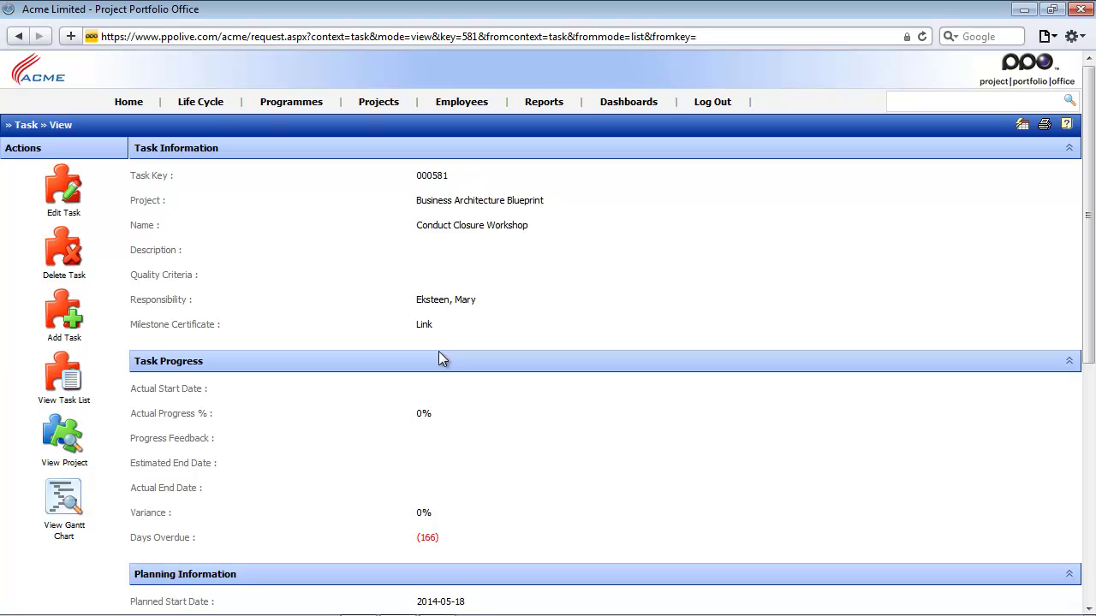
- Show Planning Dashboard - Employees for period May 2014, all employees, grouped by Employee
left_click(630, 105)
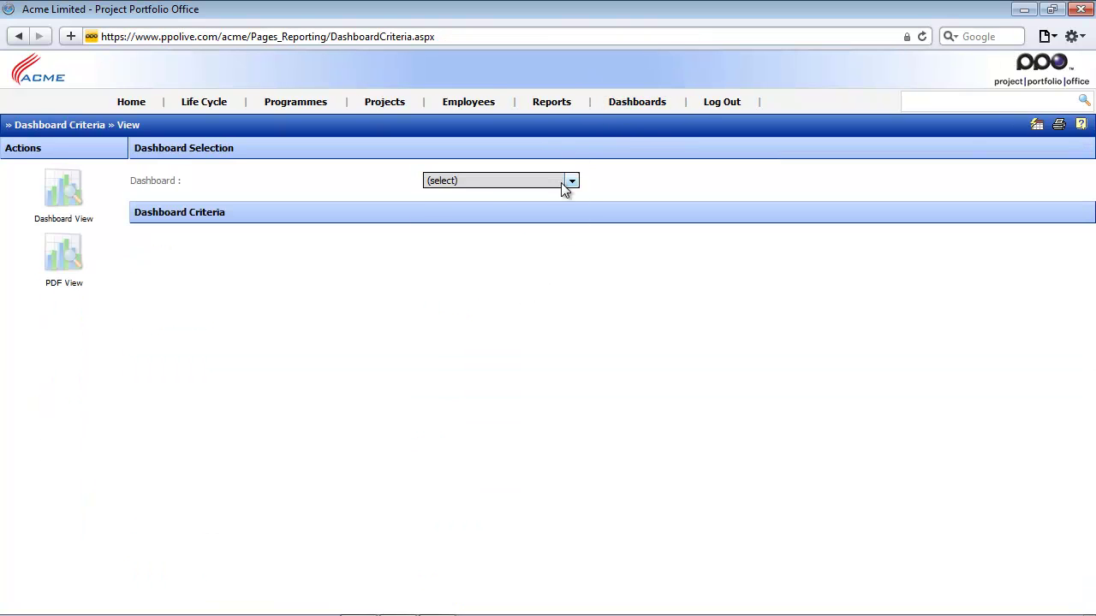
left_click(562, 184)
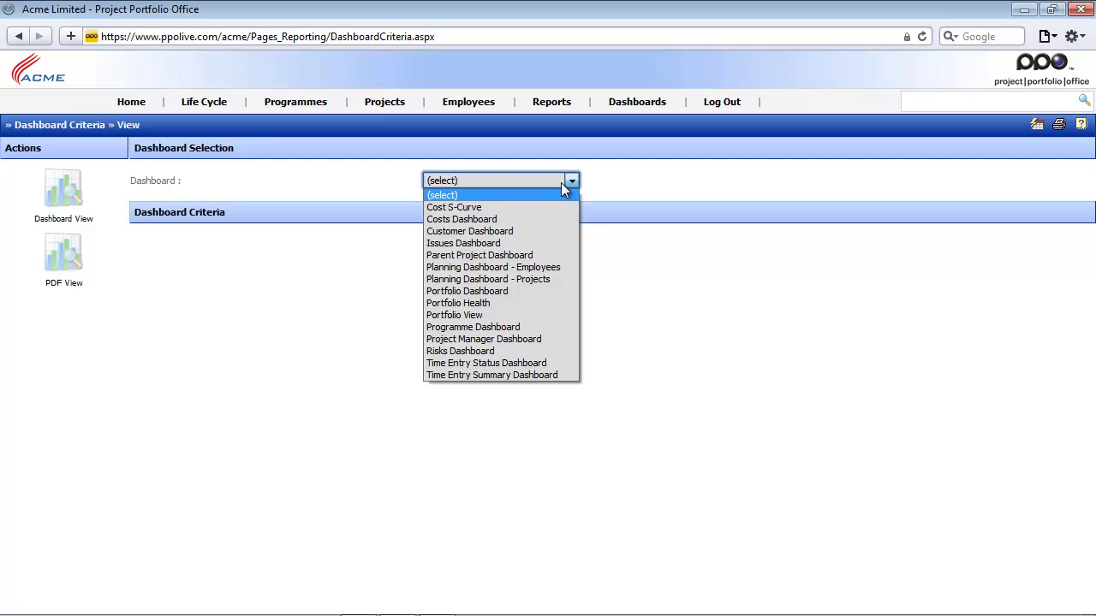
left_click(558, 269)
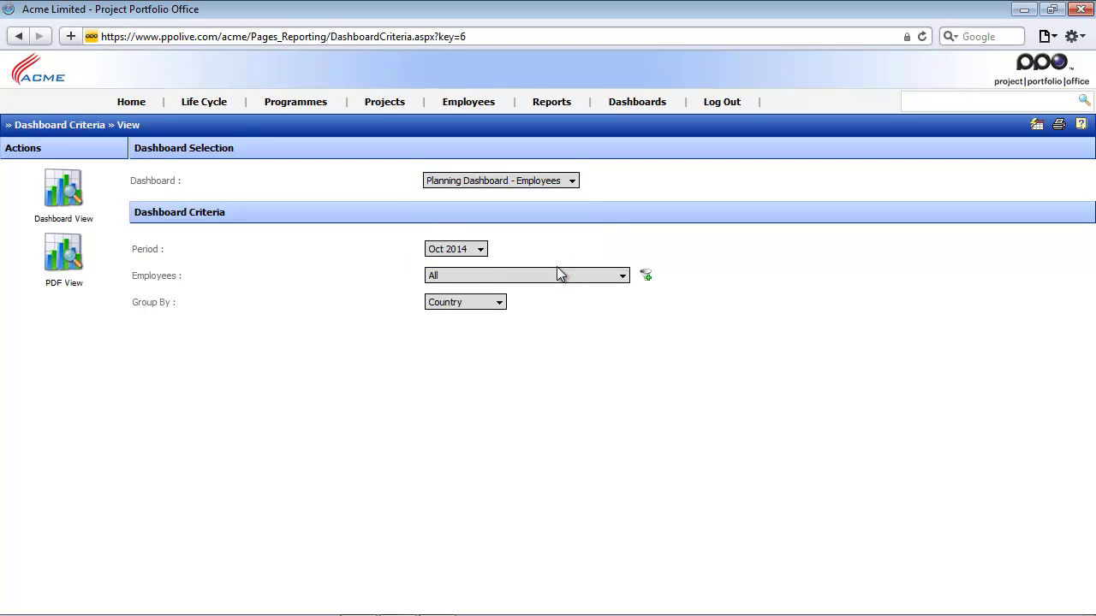
left_click(480, 251)
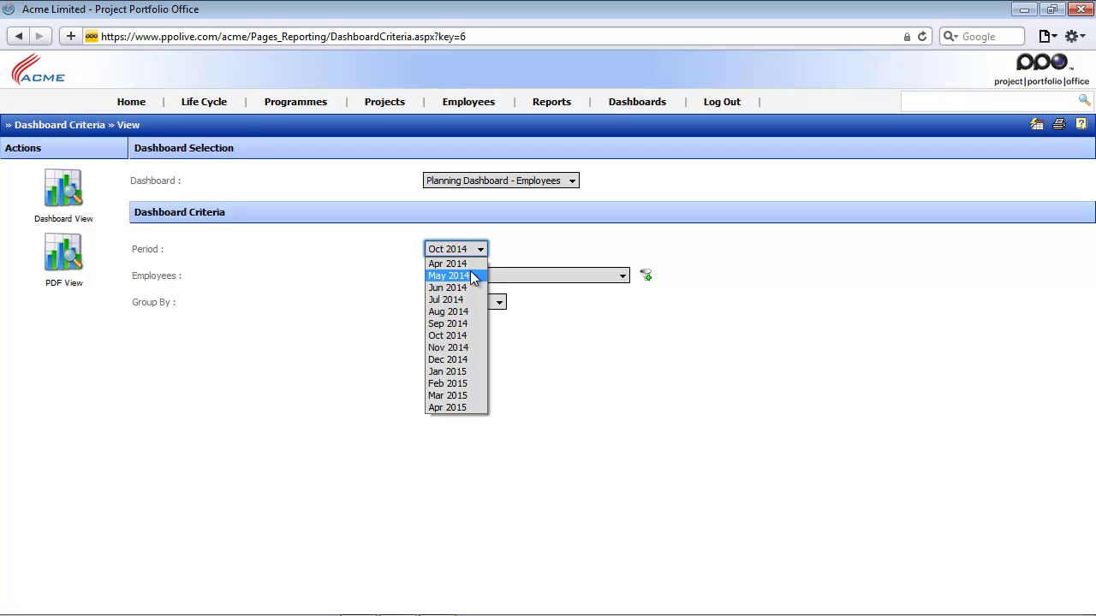
left_click(471, 276)
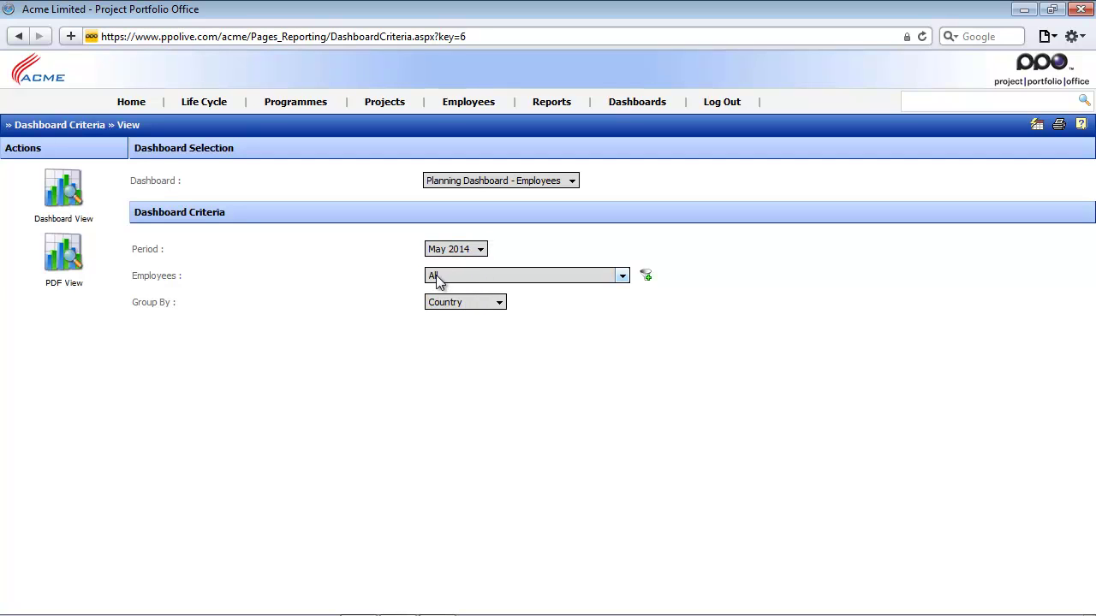
left_click(473, 302)
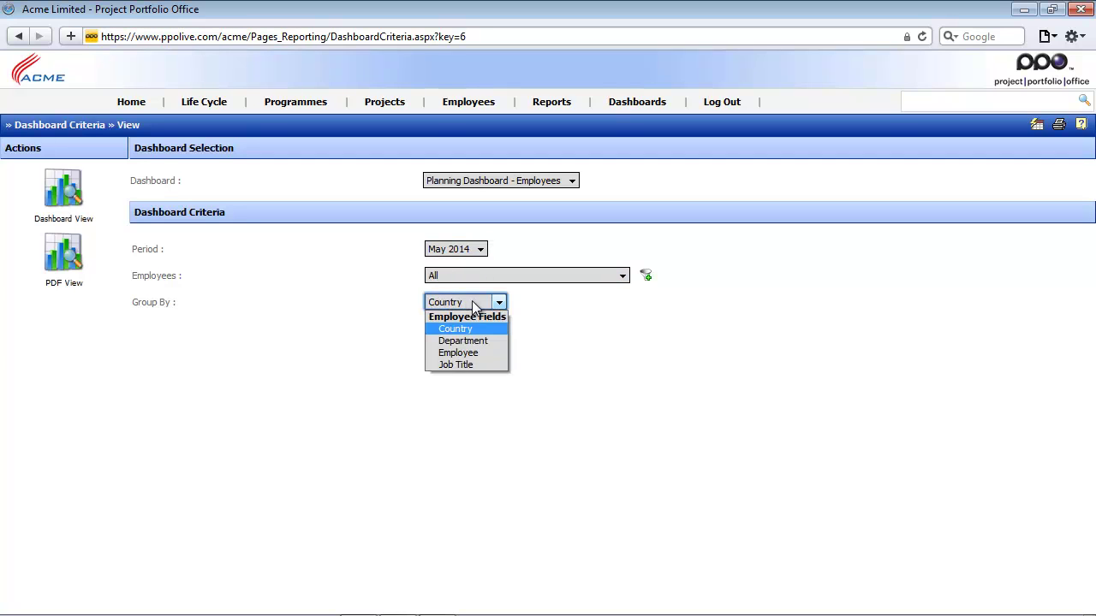
left_click(473, 353)
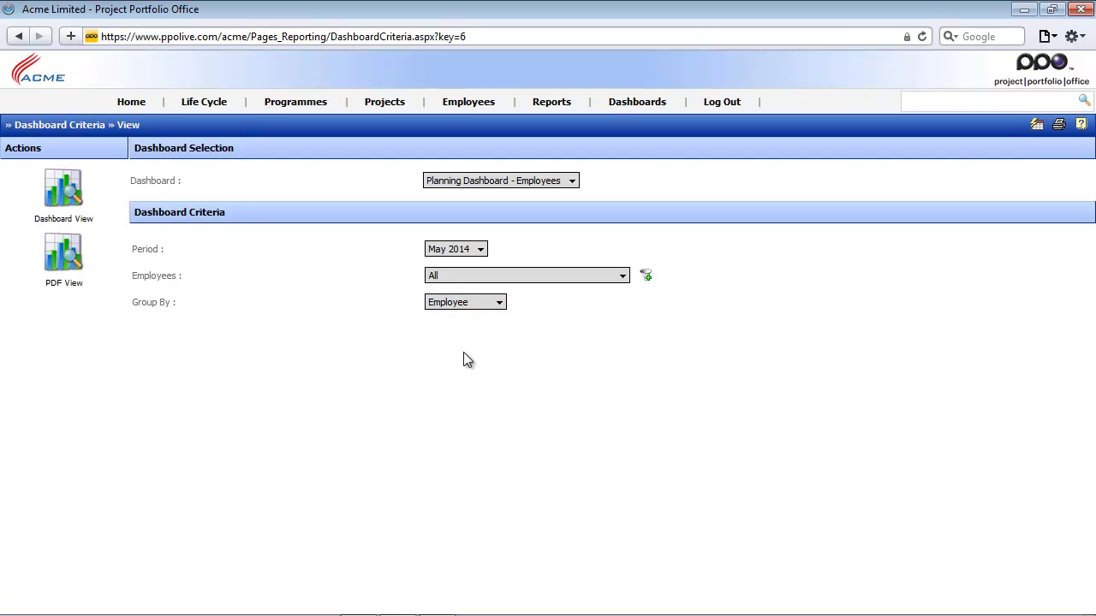
left_click(66, 186)
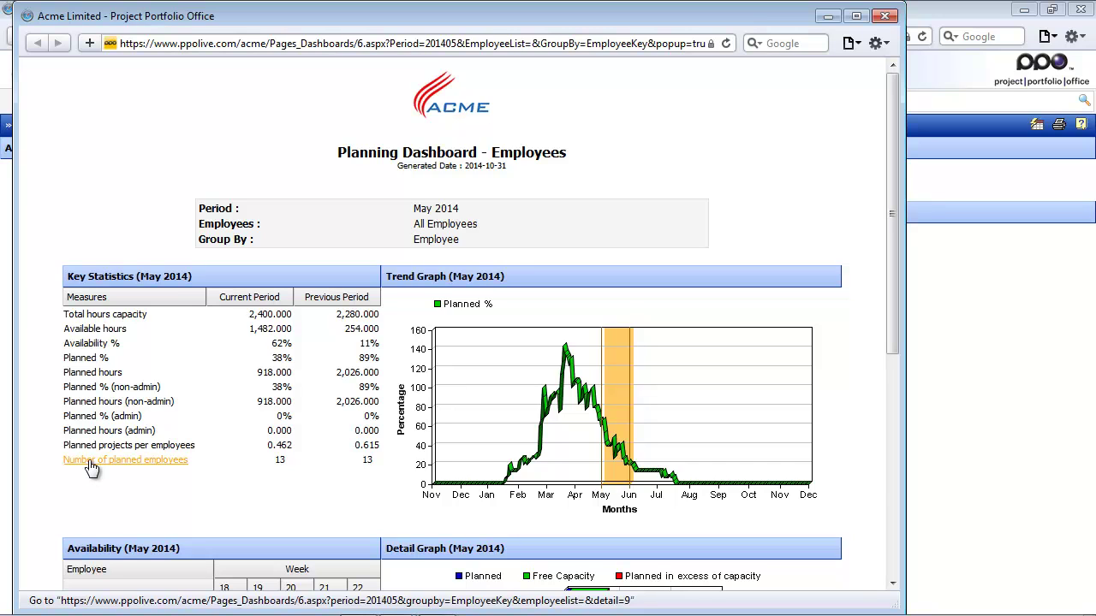
- Plot Available hours on the trend graph and read each employee's weekly May 2014 availability
left_click(94, 329)
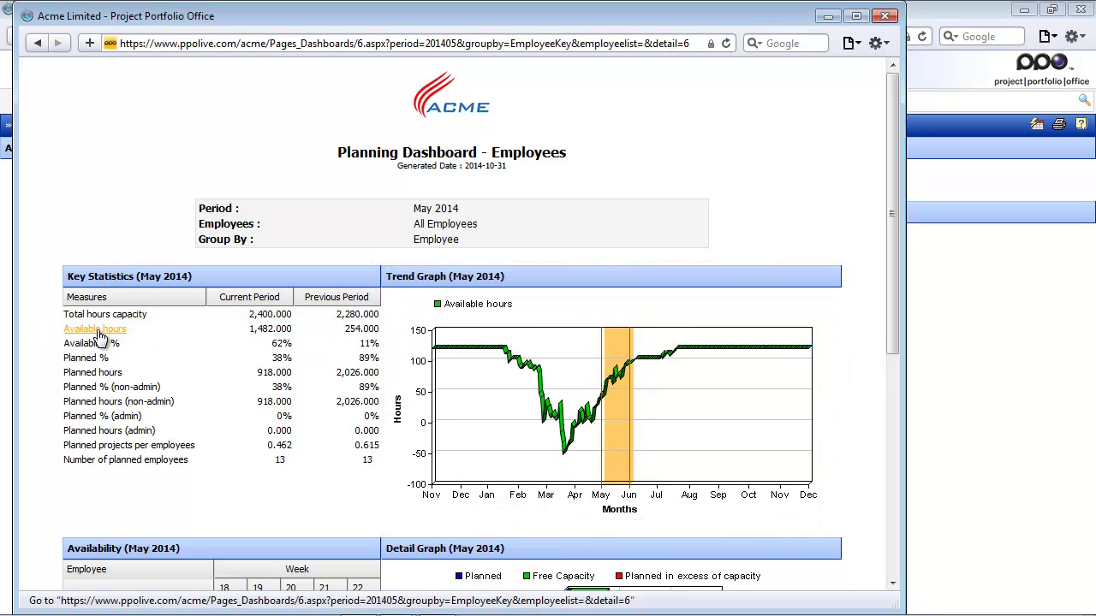
scroll(98, 334, "down", 5)
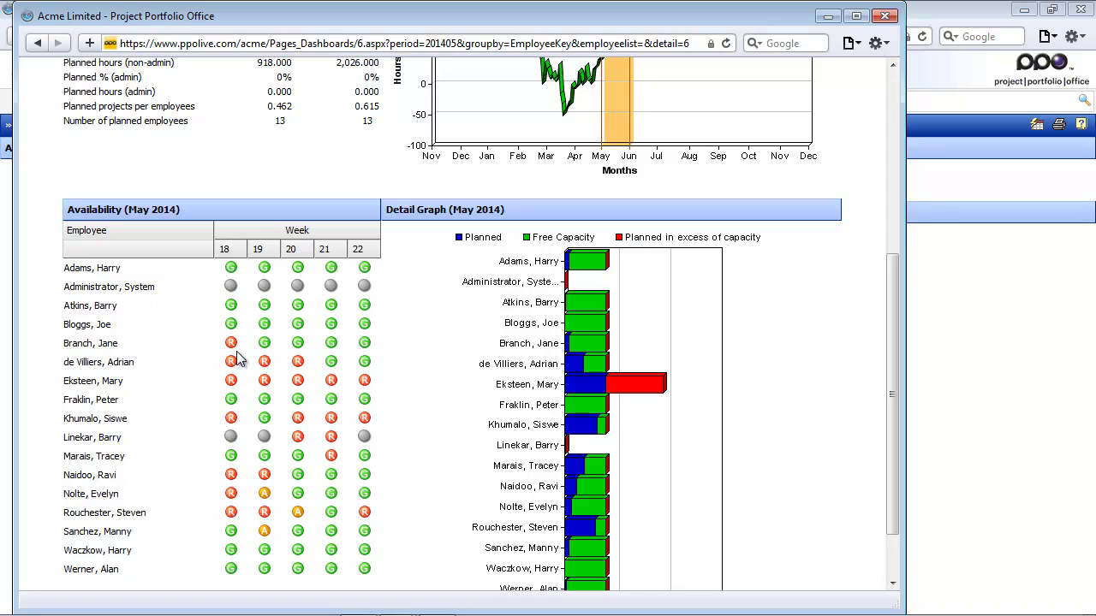
mouse_move(232, 366)
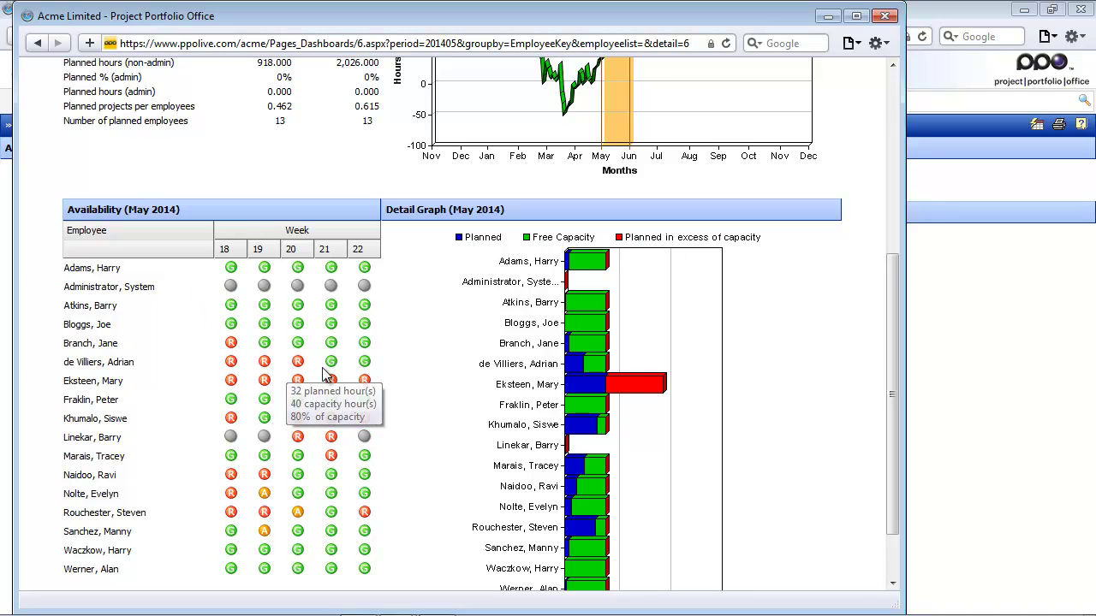
mouse_move(339, 367)
scroll(339, 368, "down", 2)
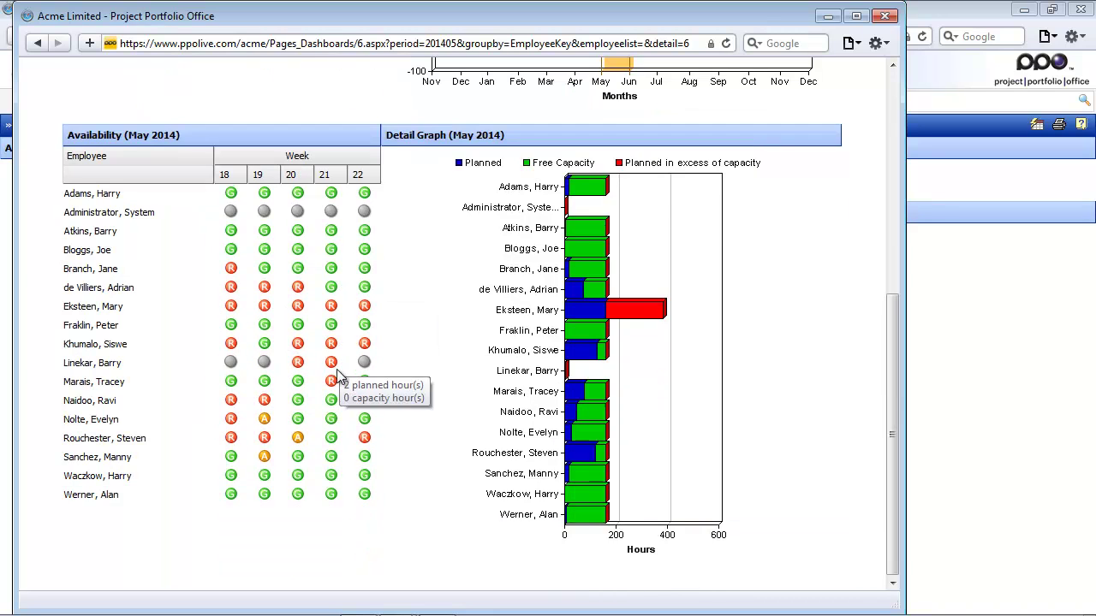
mouse_move(298, 438)
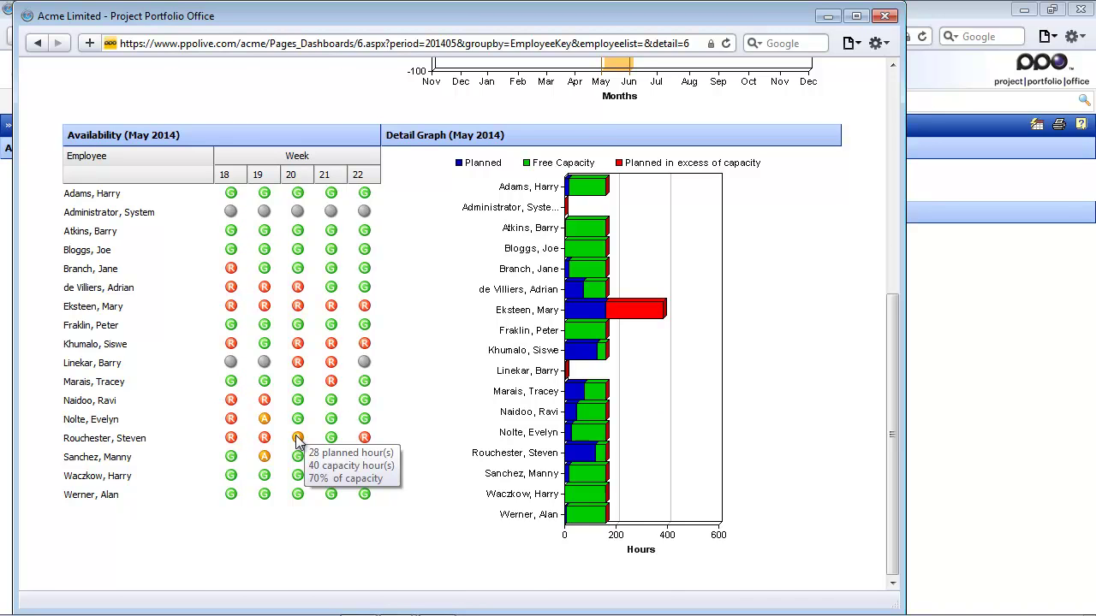
scroll(297, 438, "up", 10)
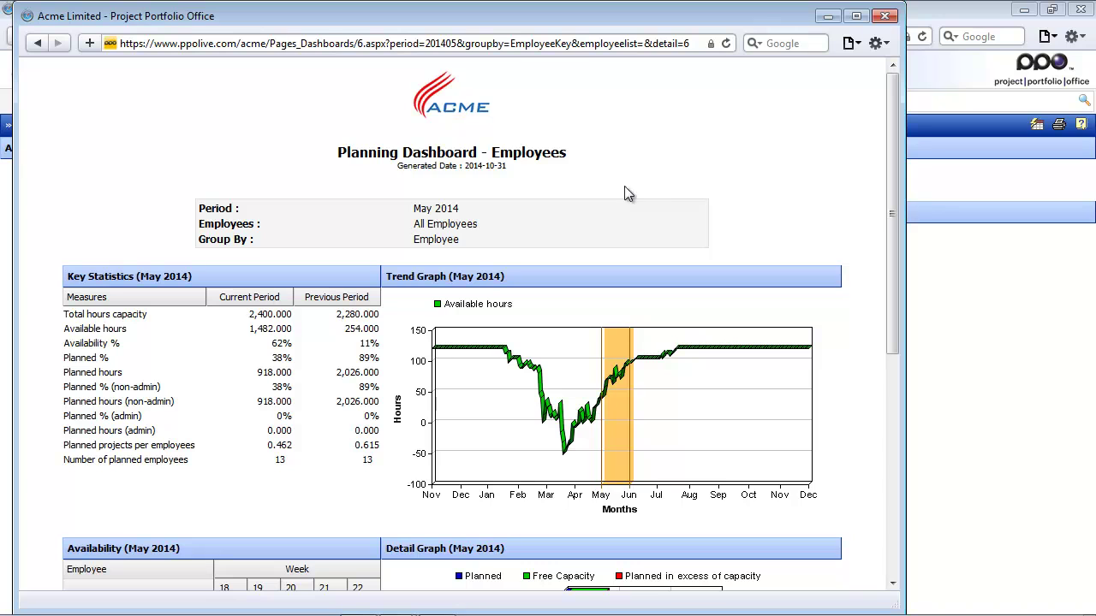
- Close the Employees dashboard and show Planning Dashboard - Projects for 2014-05-01 to 2014-05-30, grouped by Phase
left_click(886, 16)
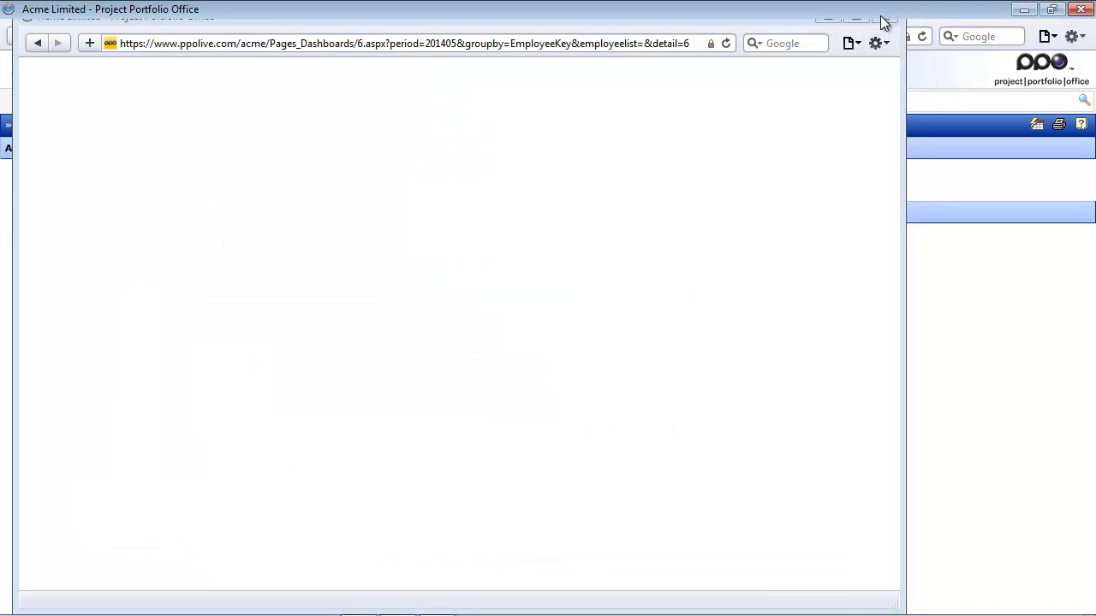
left_click(568, 180)
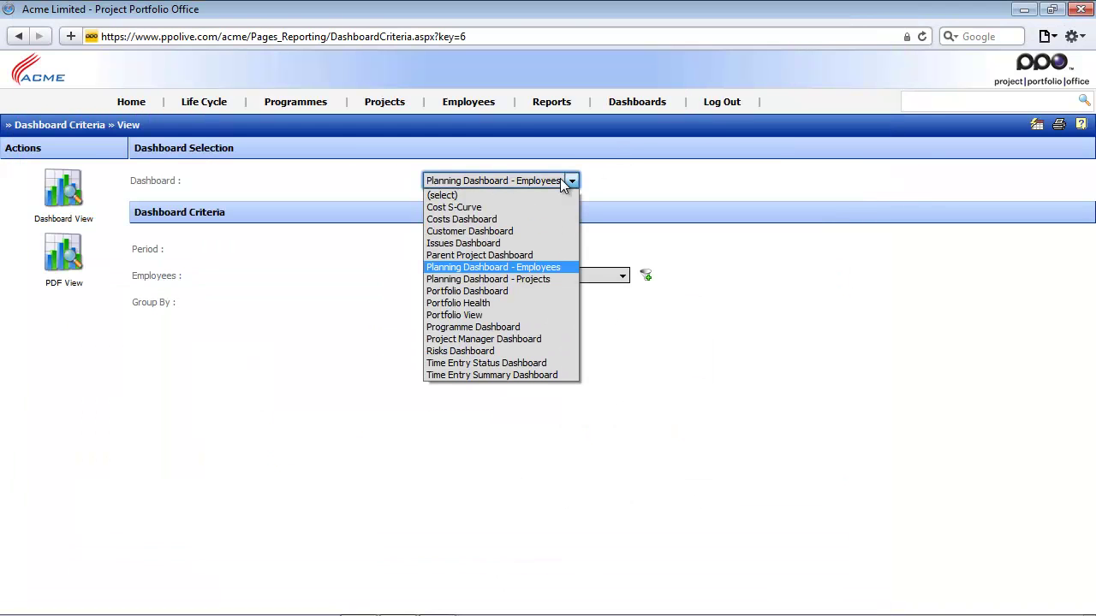
left_click(552, 280)
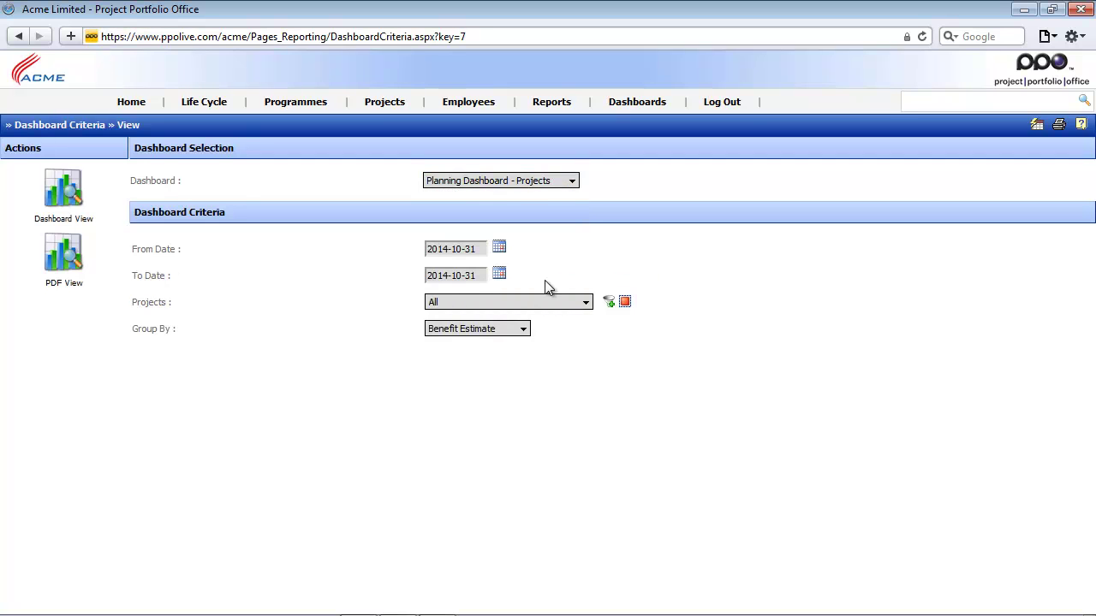
left_click(499, 249)
left_click(512, 272)
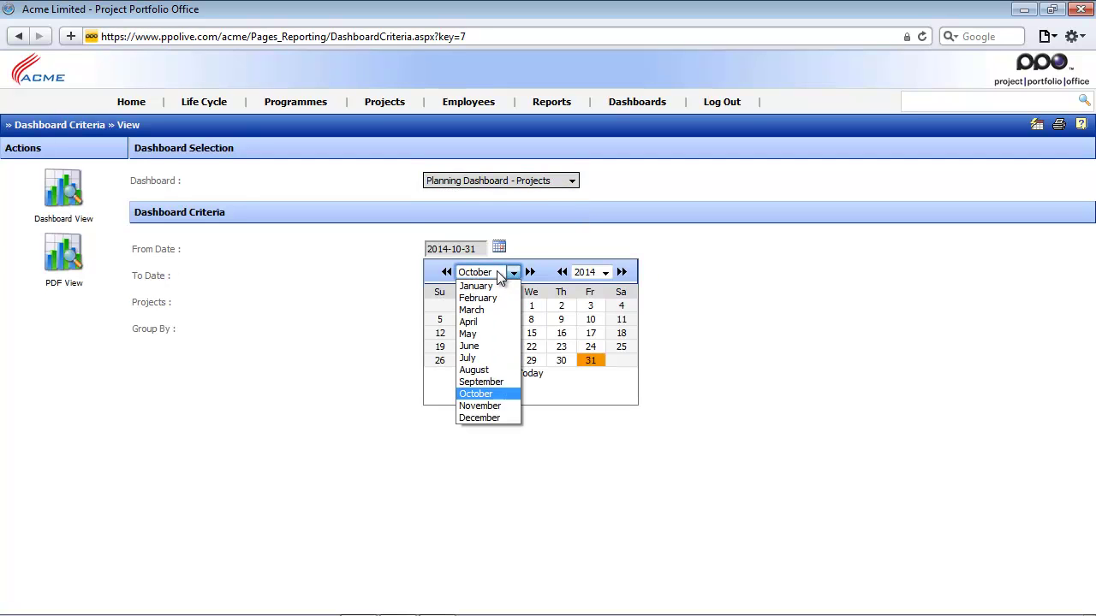
left_click(494, 331)
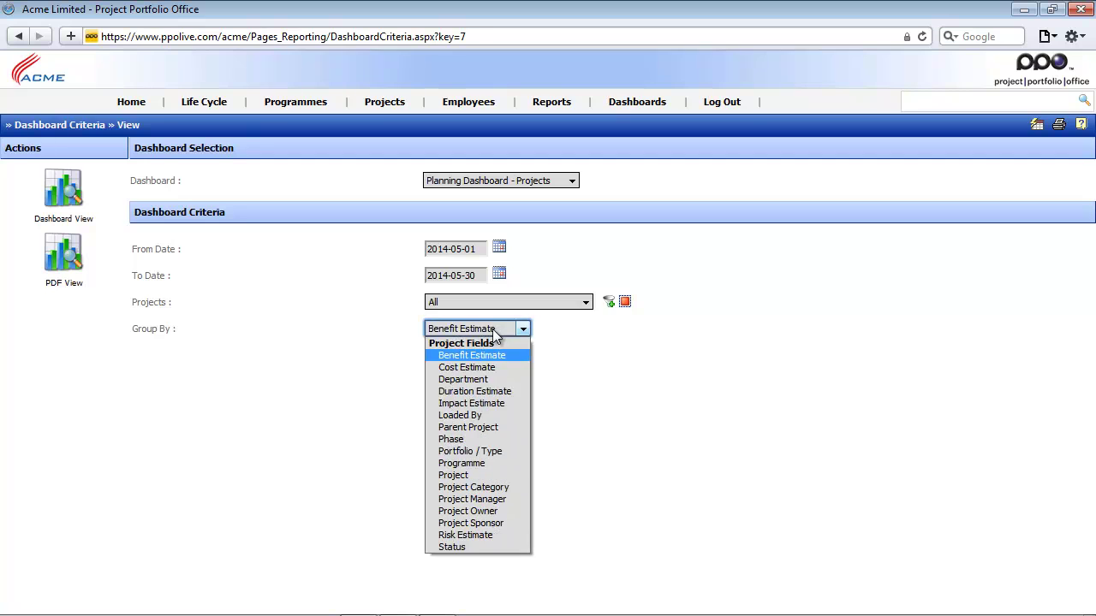
left_click(497, 439)
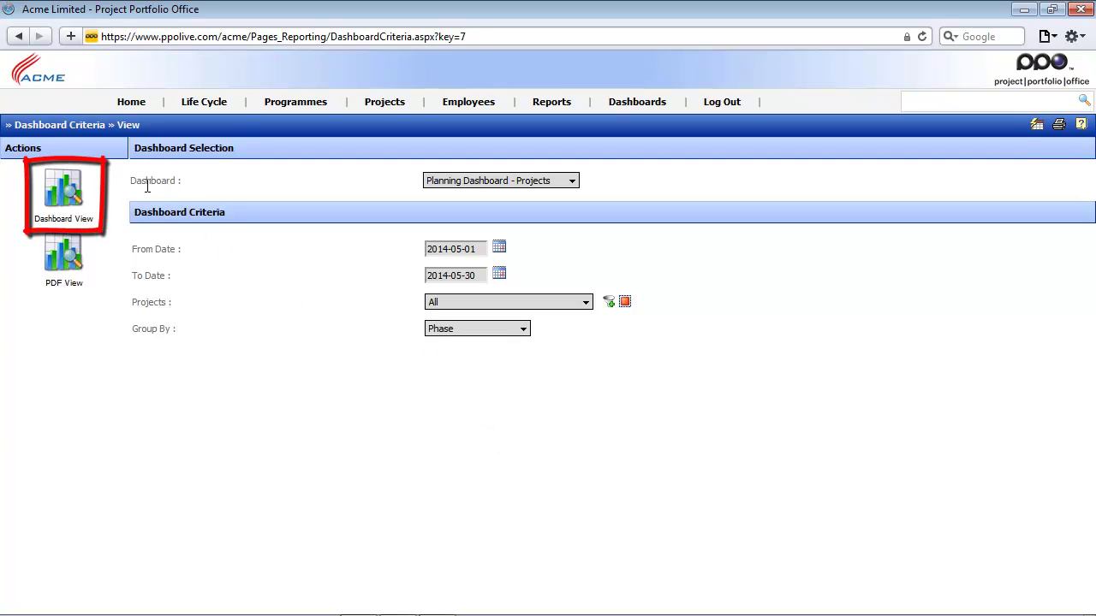
left_click(67, 187)
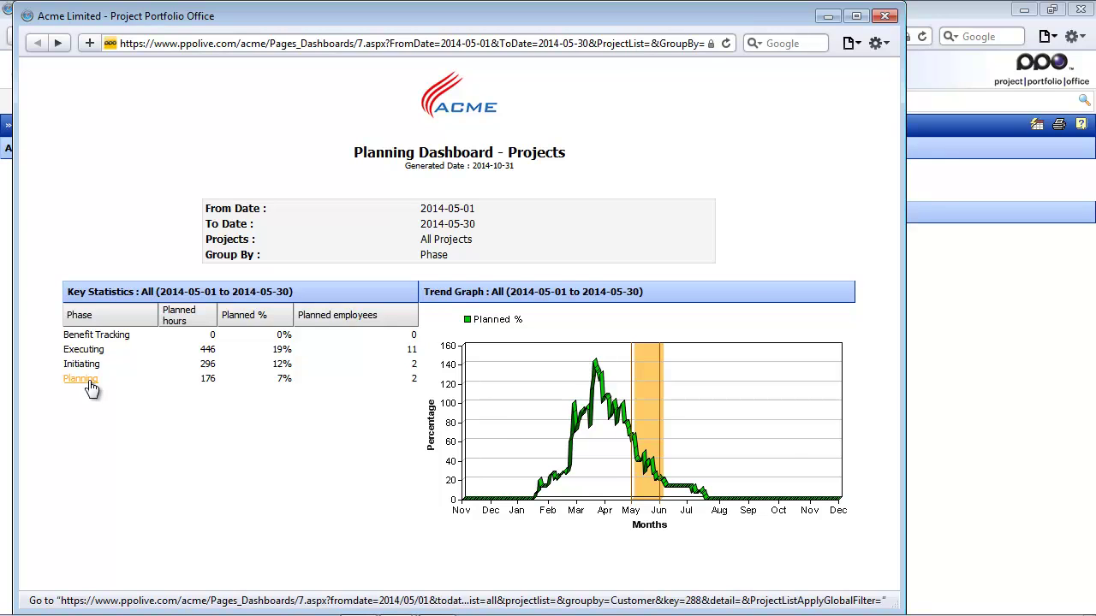
- Drill into the Planning phase, view MIS Reporting's Weekly Resource Allocation Report, then close both windows
left_click(86, 379)
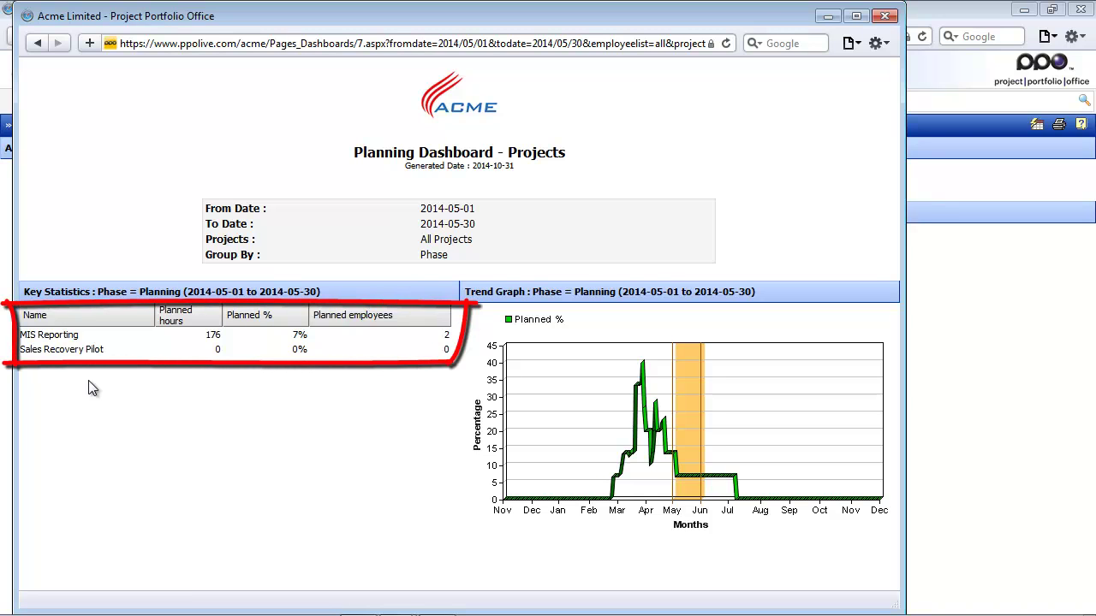
left_click(68, 340)
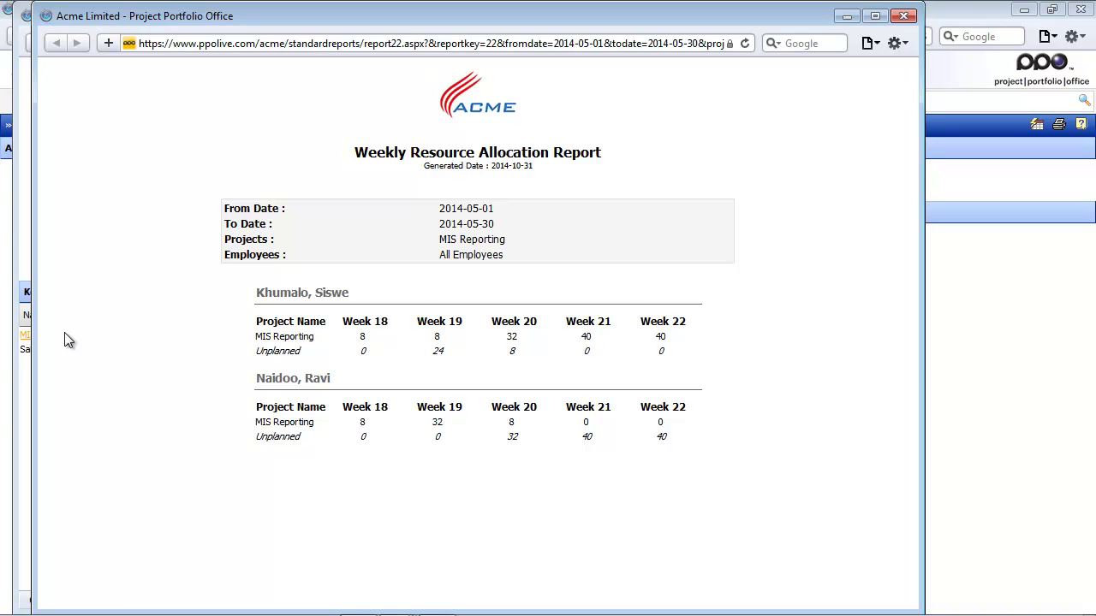
left_click(904, 15)
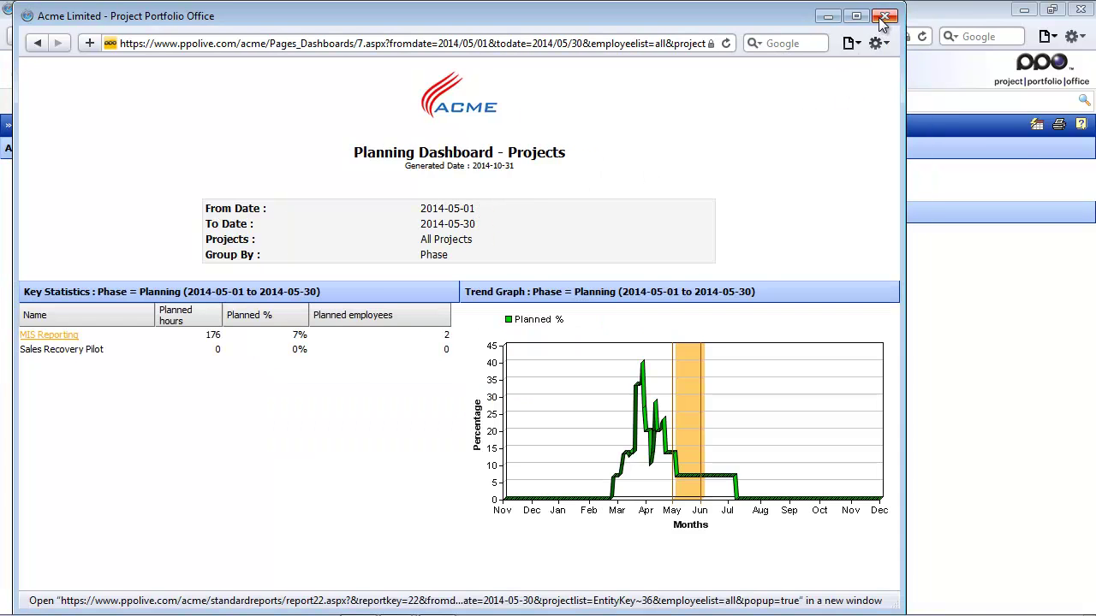
left_click(886, 17)
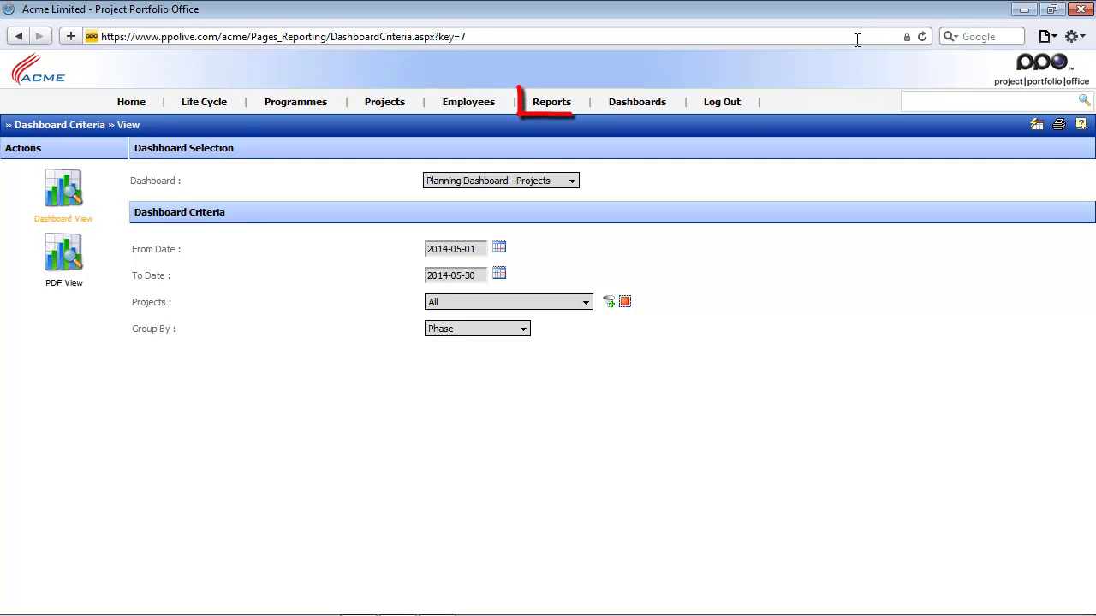
- Select the Planning category's Project Costing Report and set its From Date to 2014-05-01
left_click(562, 104)
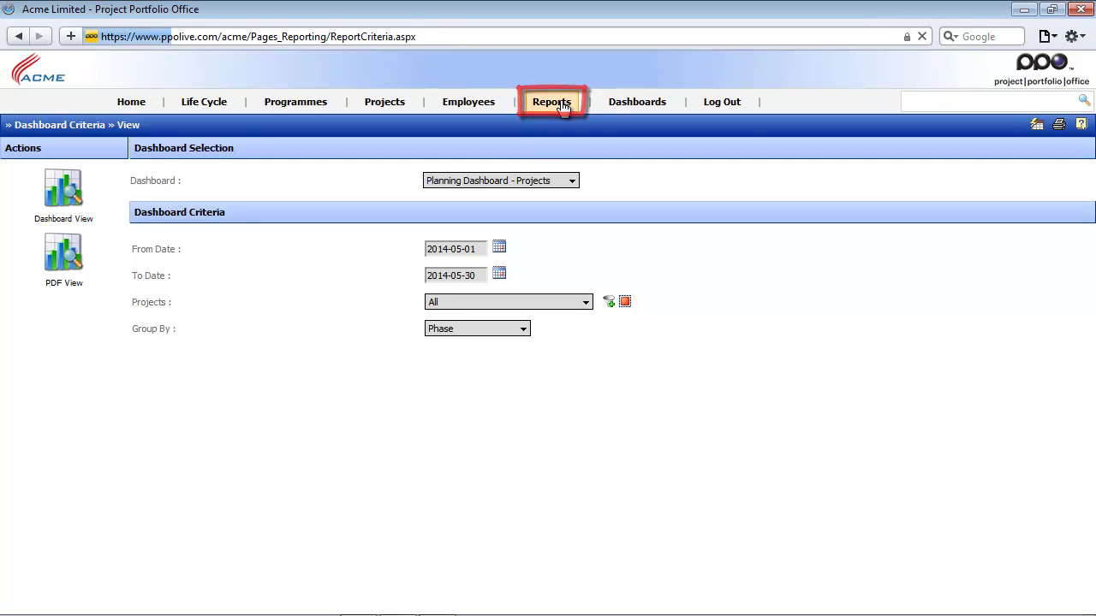
left_click(497, 180)
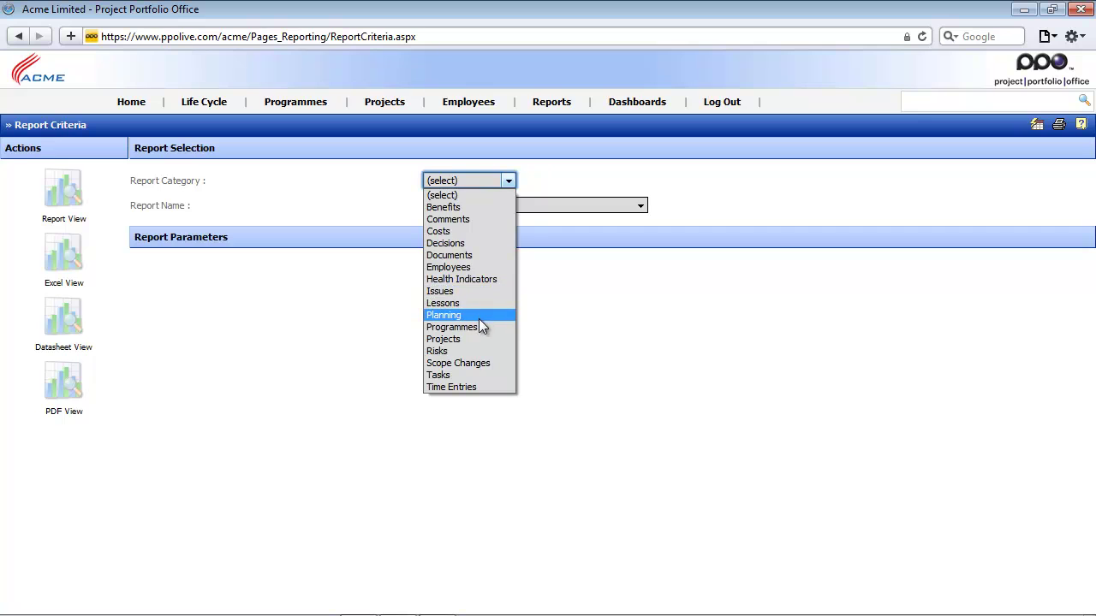
left_click(478, 316)
left_click(478, 207)
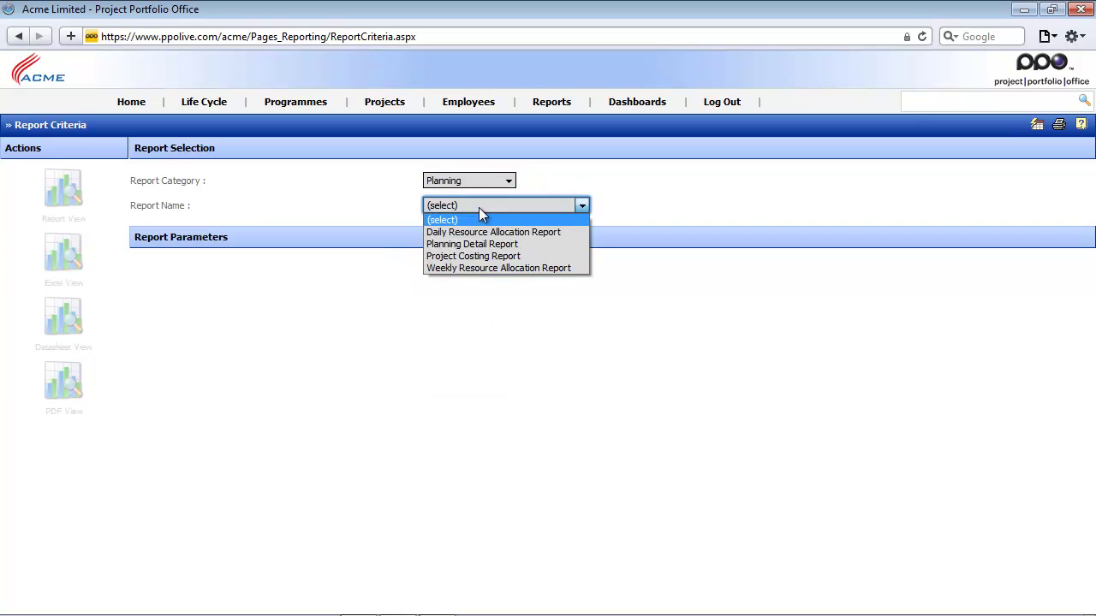
left_click(482, 256)
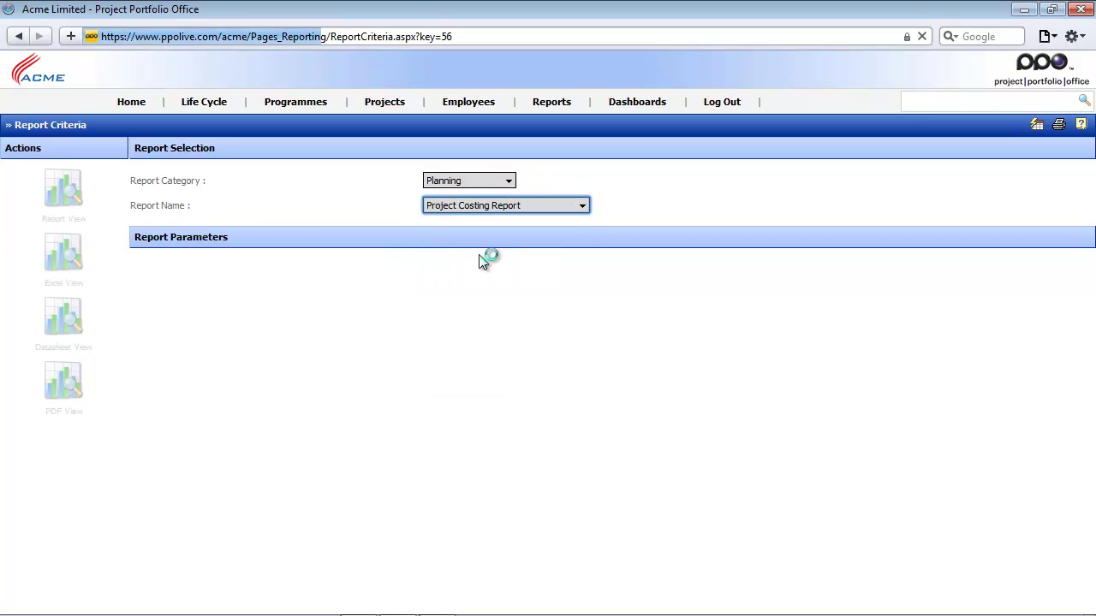
left_click(499, 271)
left_click(490, 298)
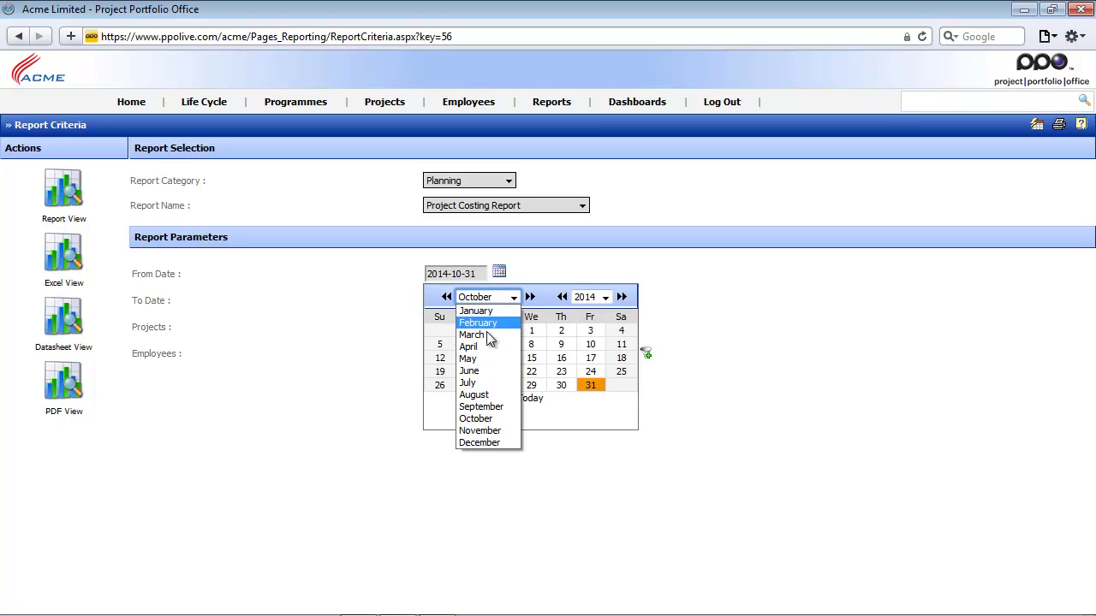
left_click(487, 358)
left_click(561, 332)
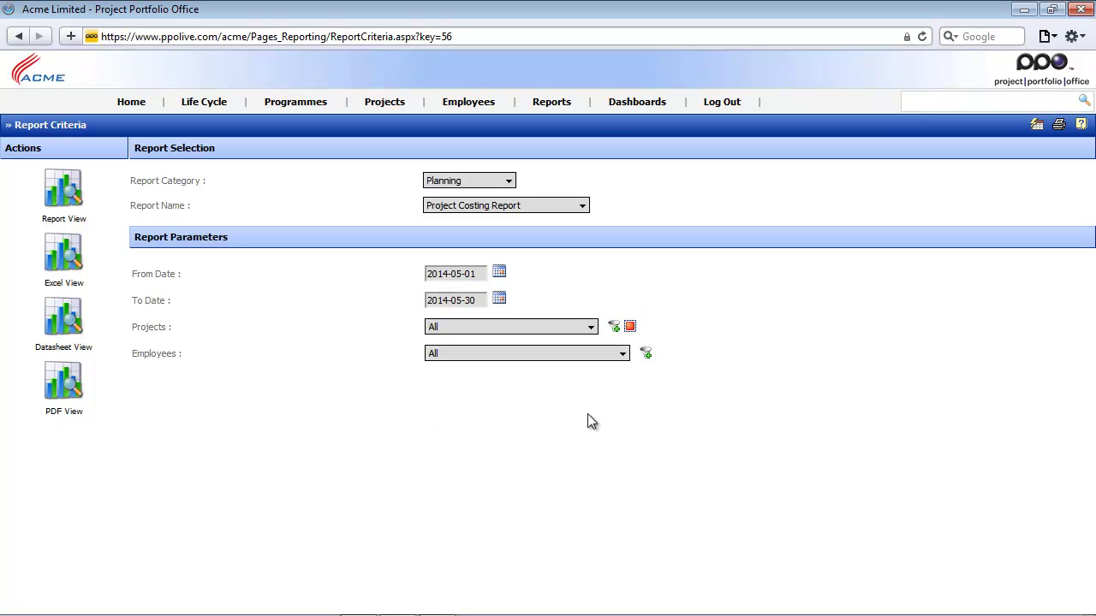
left_click(61, 185)
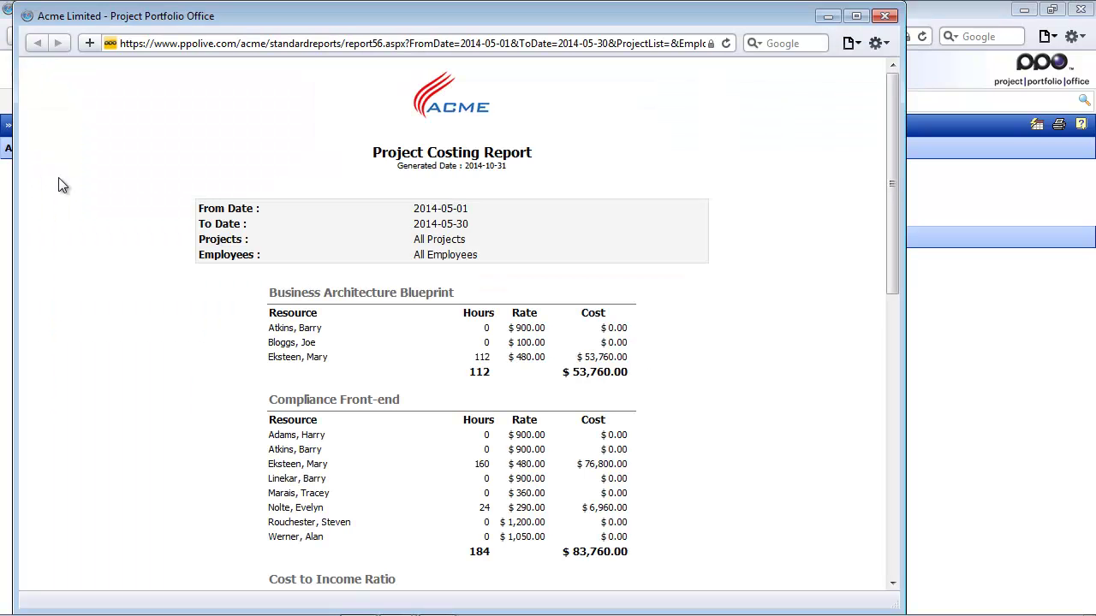